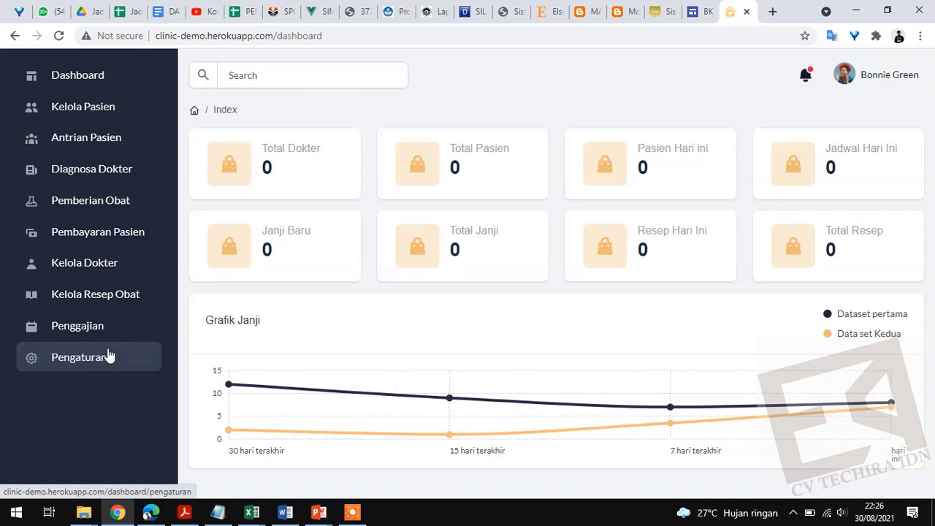
Review the fields of the Tambah Data Dokter form under Kelola Dokter and return to the doctor list without saving.
left_click(95, 265)
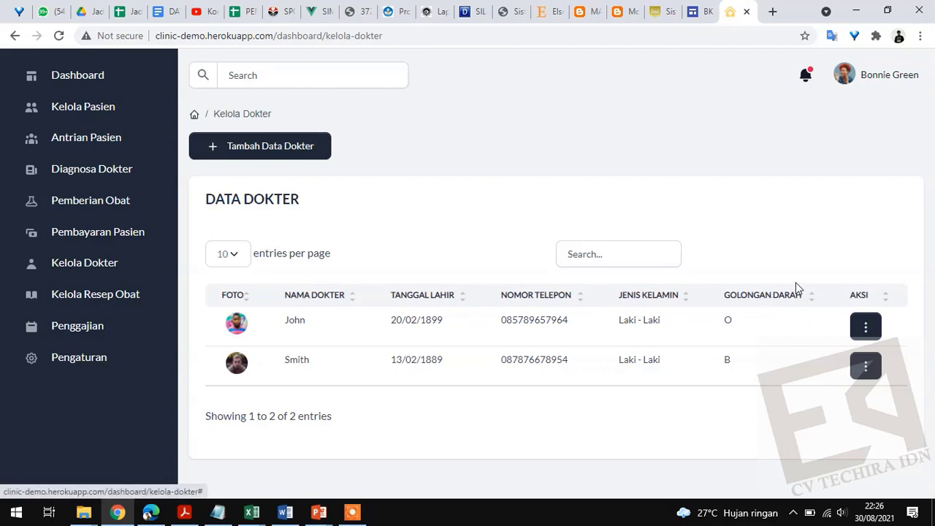
left_click(302, 147)
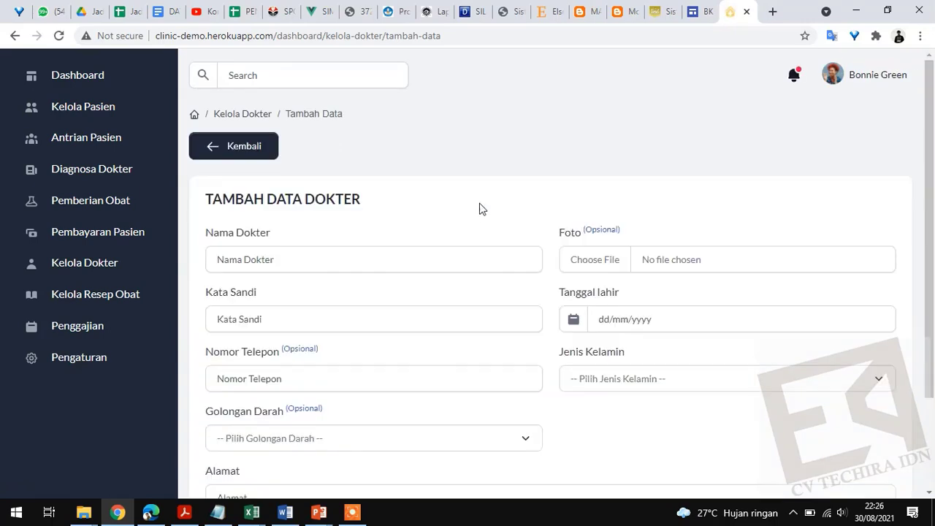
scroll(449, 244, "down", 2)
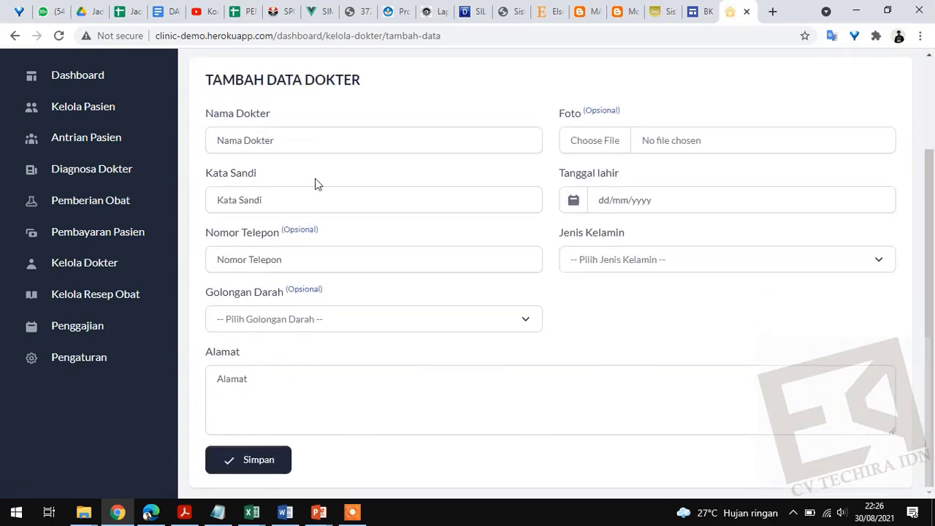
left_click(282, 142)
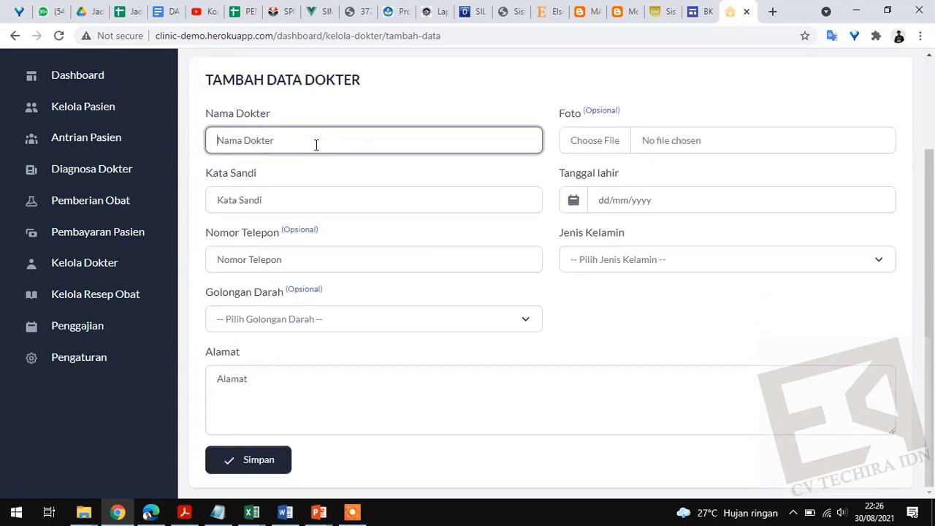
left_click(381, 180)
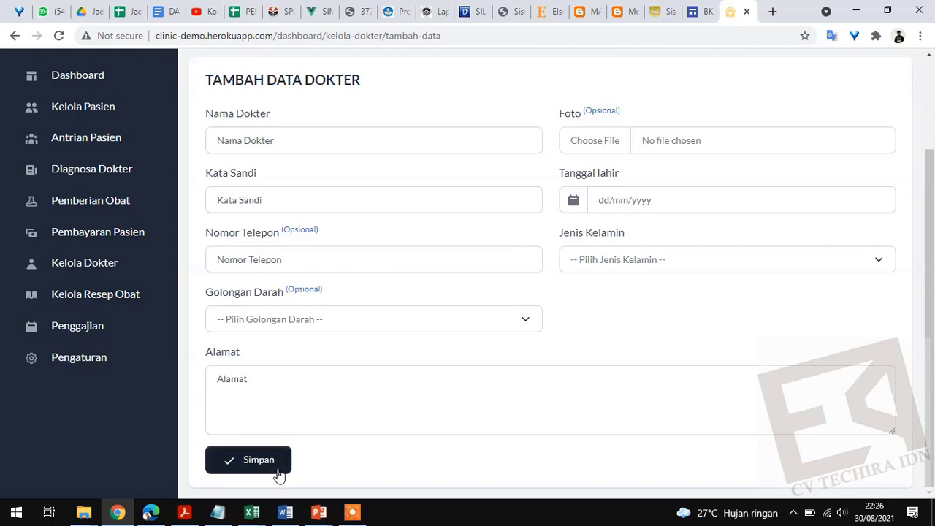
left_click(103, 270)
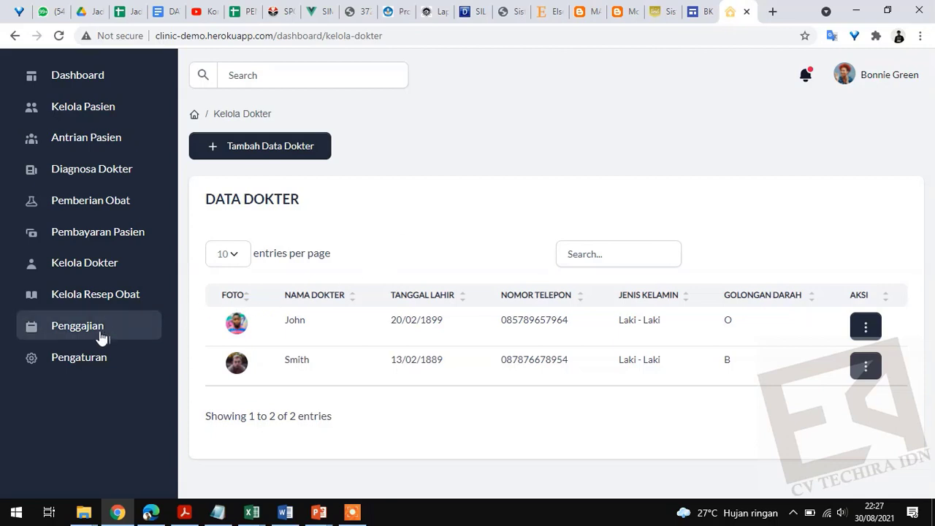
Review the Kelola Resep Obat list and the fields of its Tambah Data Resep Obat form, leaving the form without saving.
left_click(93, 300)
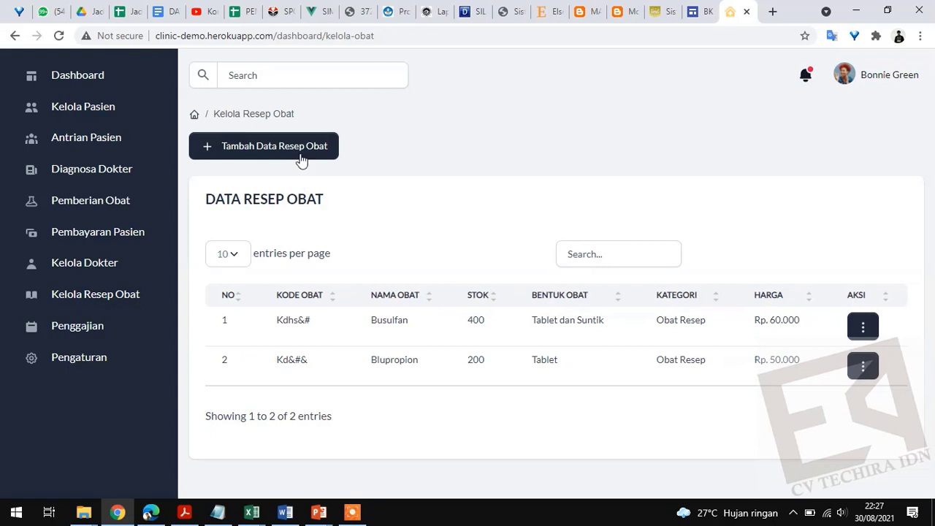
left_click(297, 150)
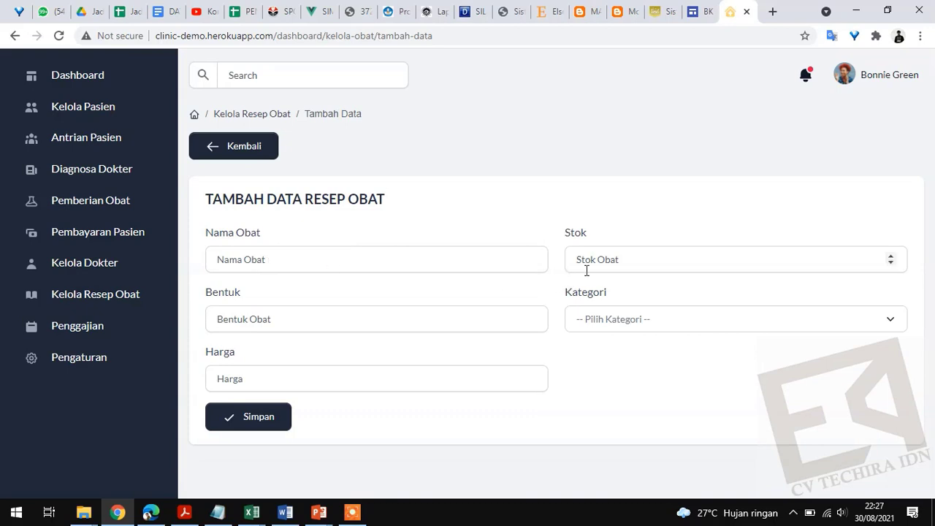
left_click(364, 321)
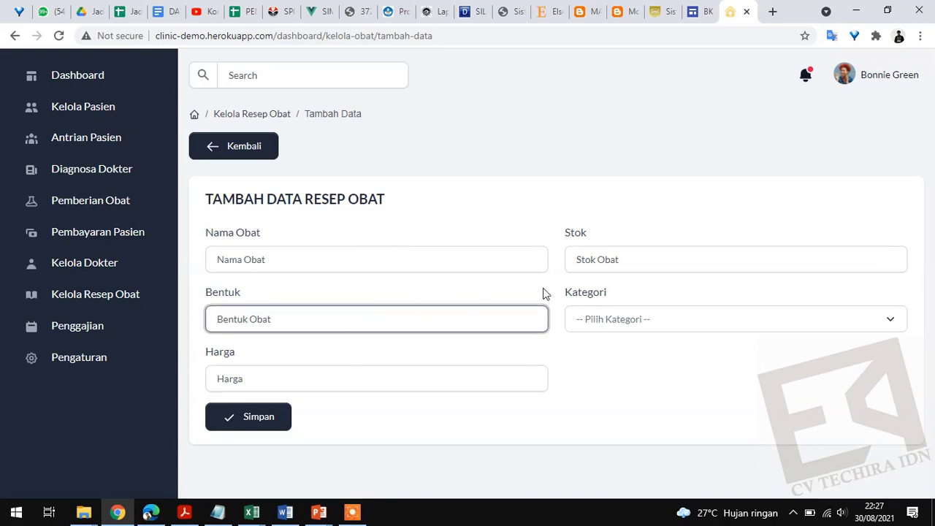
left_click(617, 318)
key("Tab")
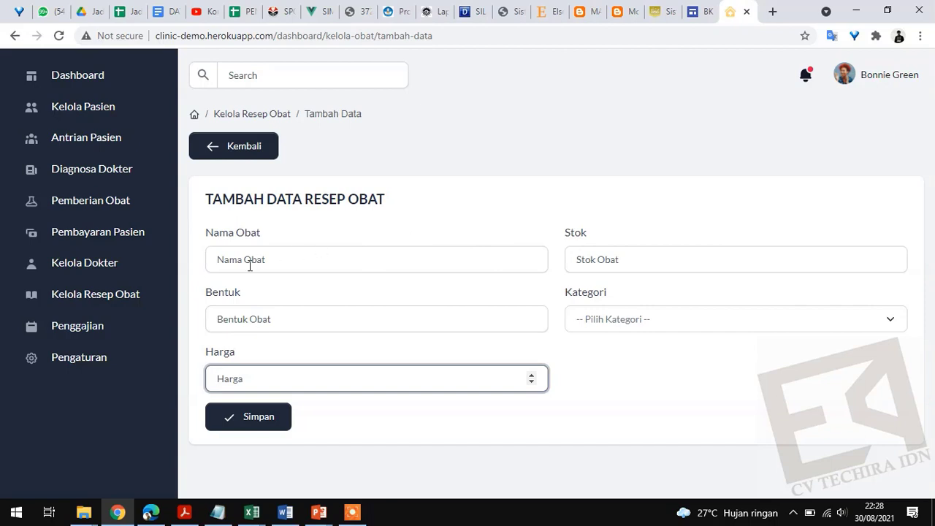
left_click(149, 263)
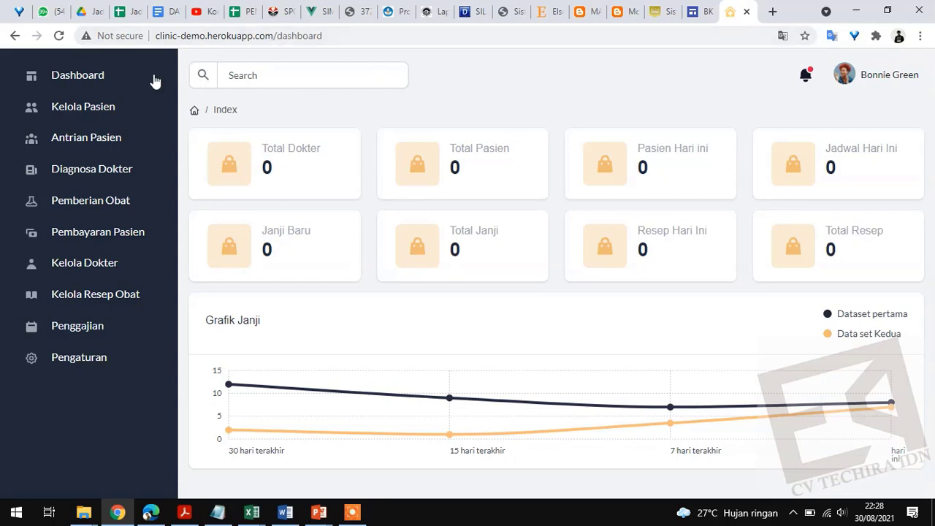
Review the fields of the Tambah Data Pasien form under Kelola Pasien and return to the patient list without saving.
left_click(98, 115)
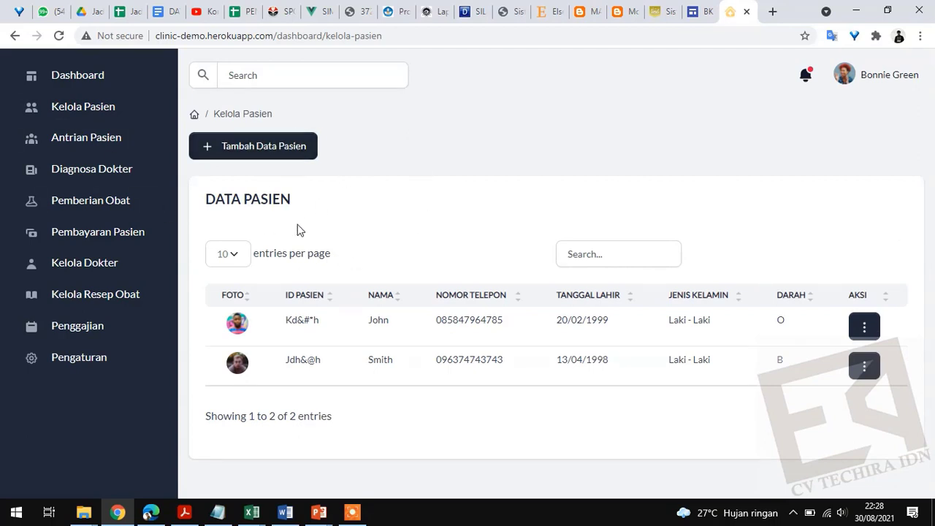
left_click(296, 154)
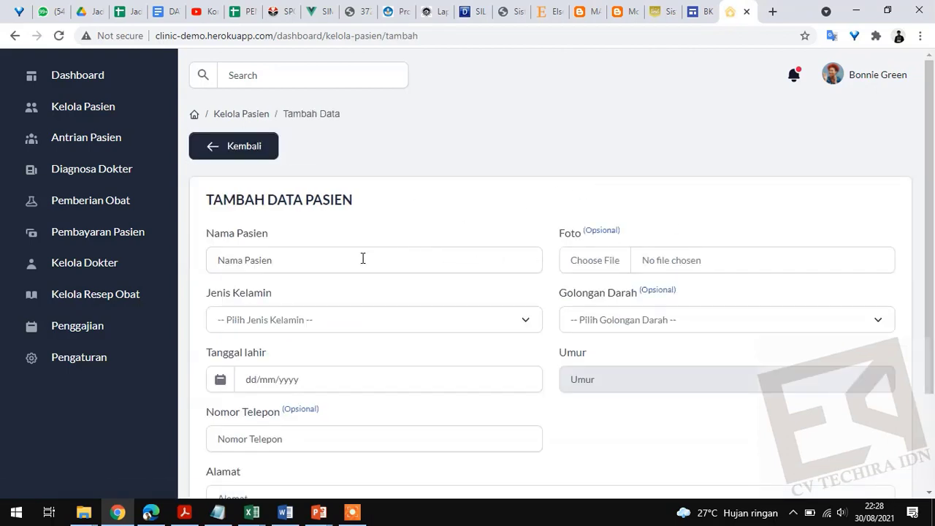
scroll(278, 260, "down", 1)
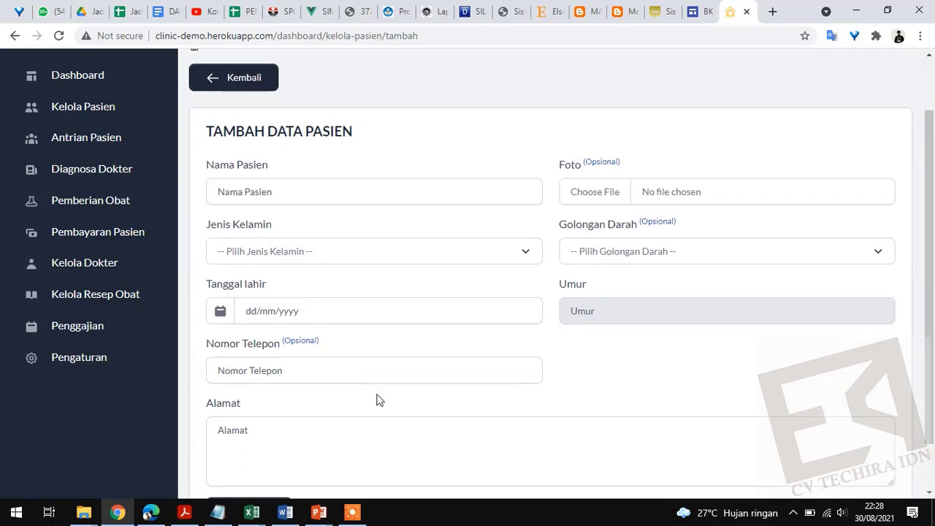
scroll(616, 360, "down", 1)
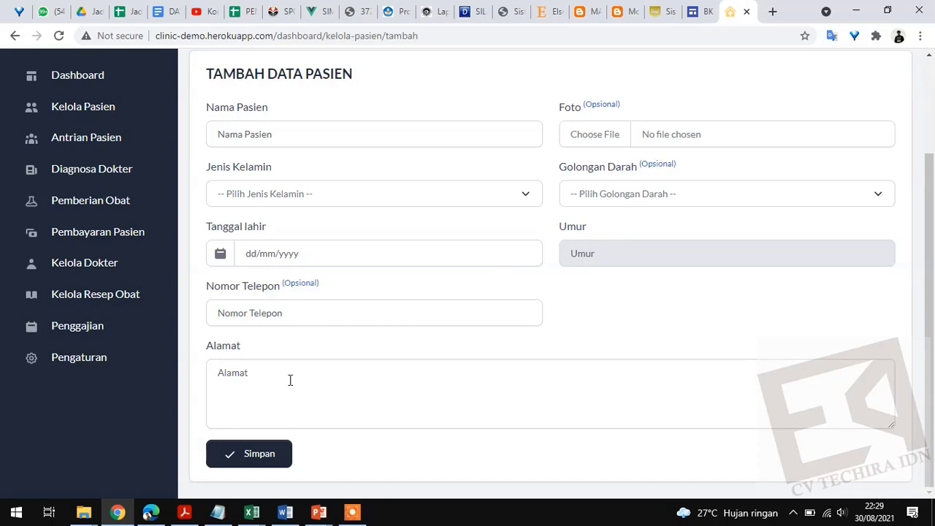
left_click(100, 122)
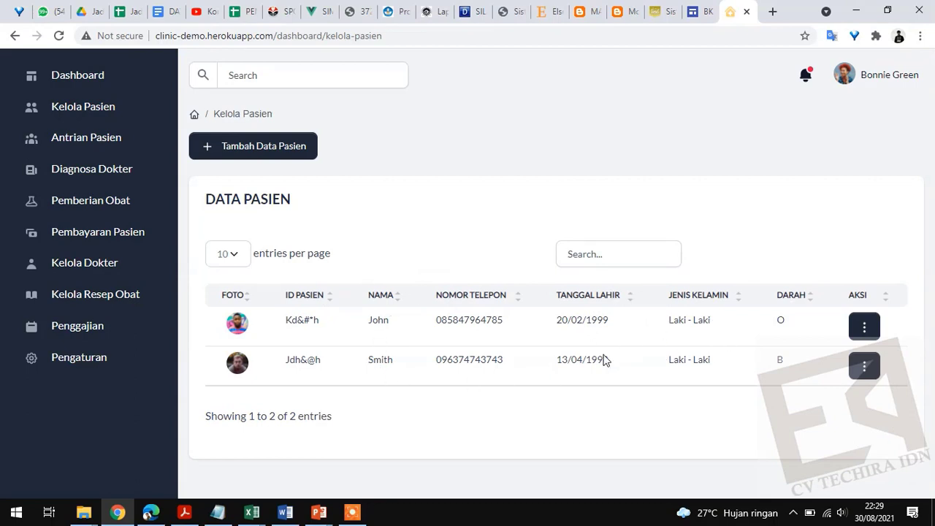
Open the Tambah Antrian Pasien form and choose the second listed patient and the first listed doctor.
left_click(117, 145)
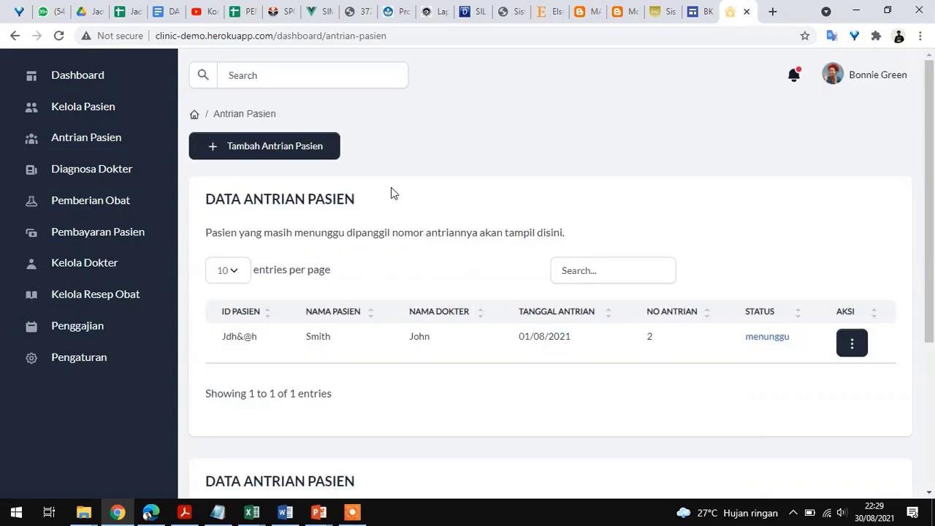
left_click(282, 154)
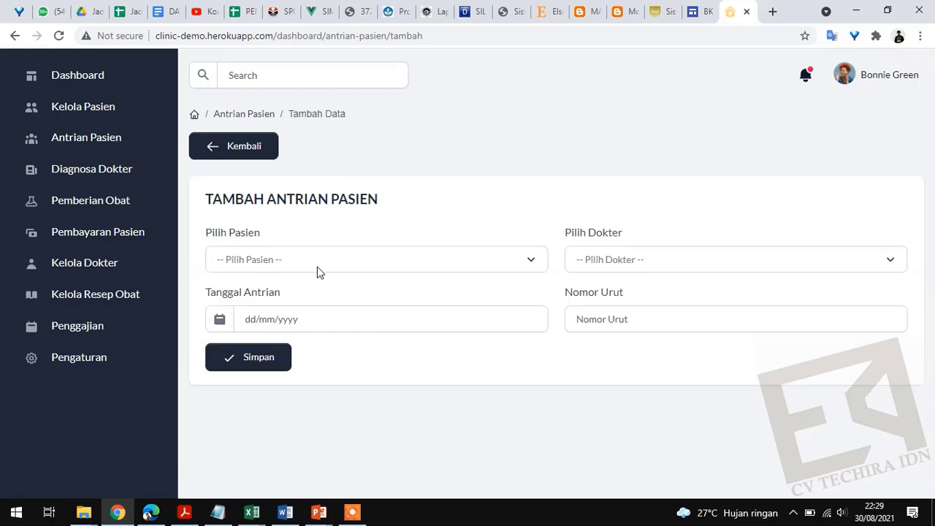
left_click(318, 263)
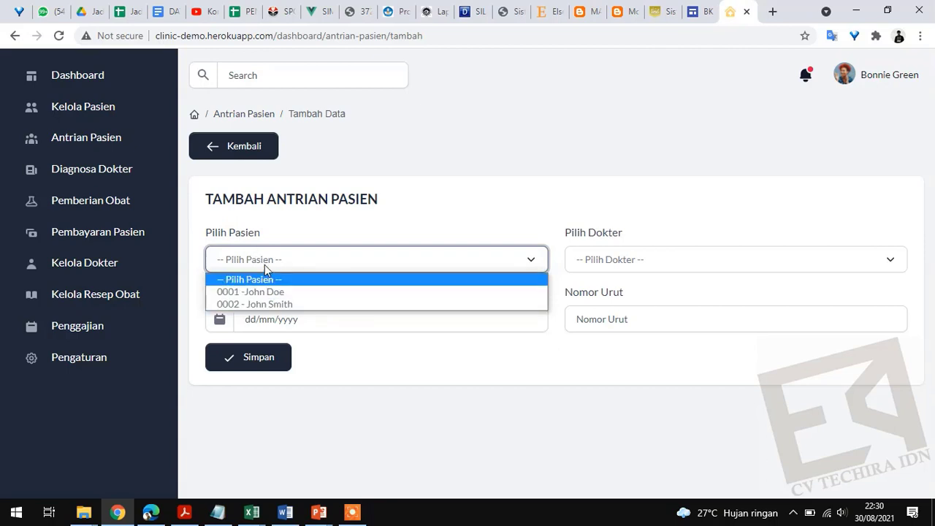
left_click(584, 267)
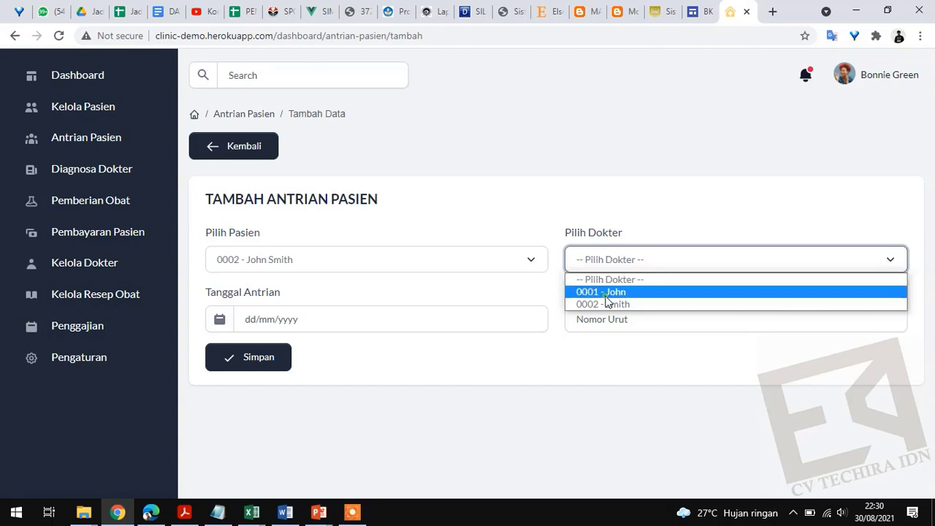
left_click(600, 291)
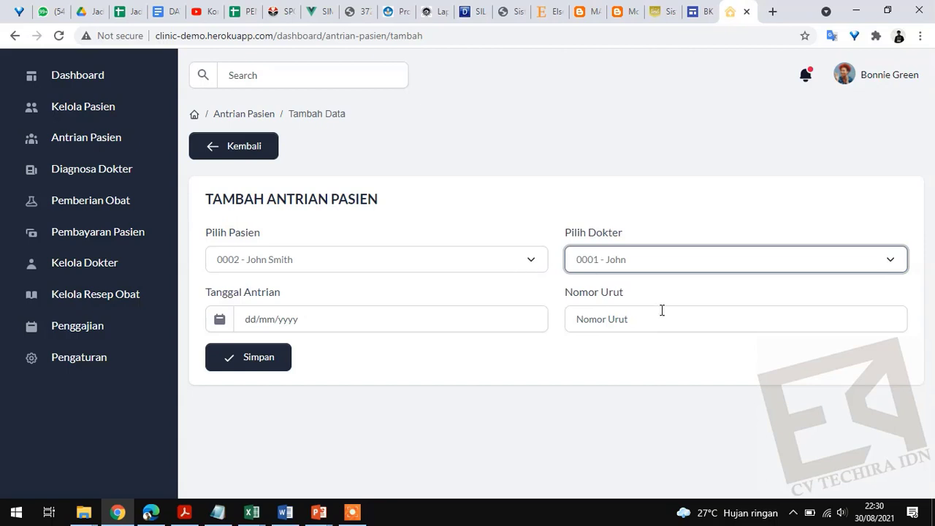
Return to the Antrian Pasien page and examine the tables of waiting and already called patients.
left_click(107, 147)
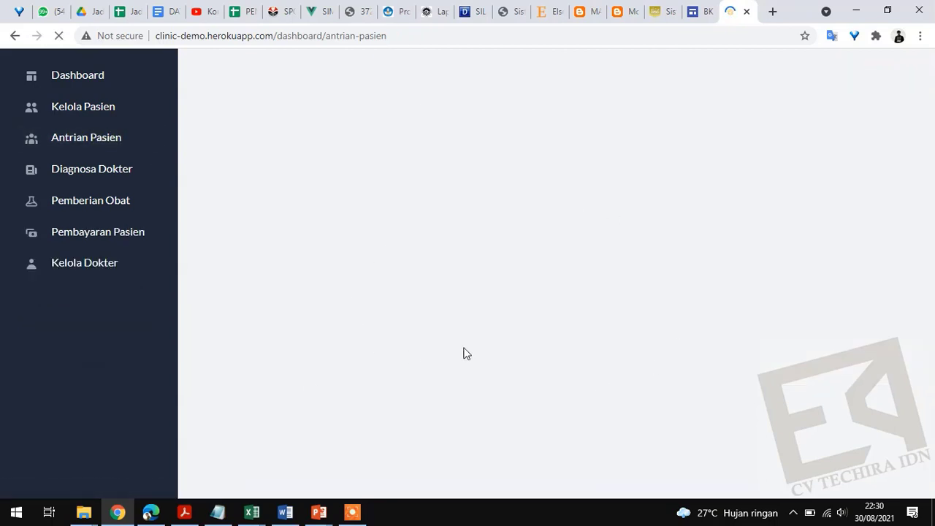
scroll(447, 289, "down", 1)
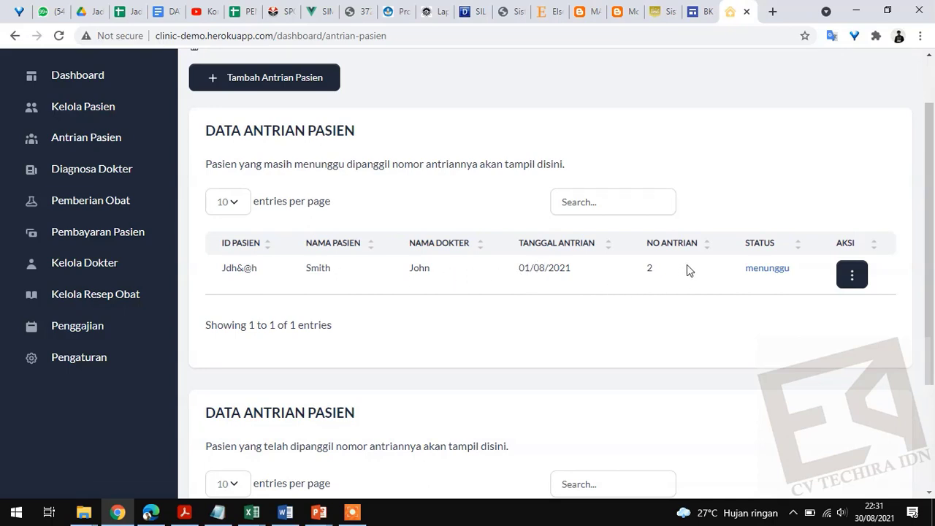
scroll(687, 269, "down", 1)
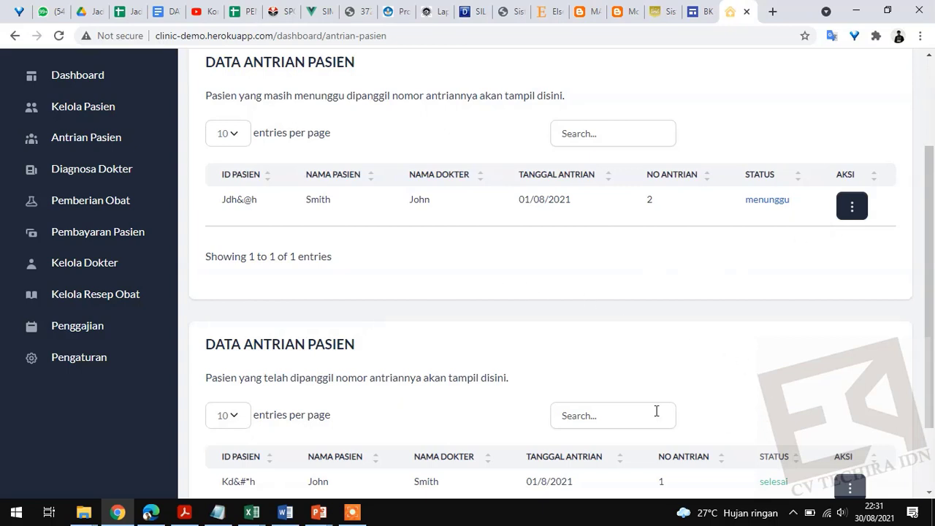
scroll(656, 412, "down", 2)
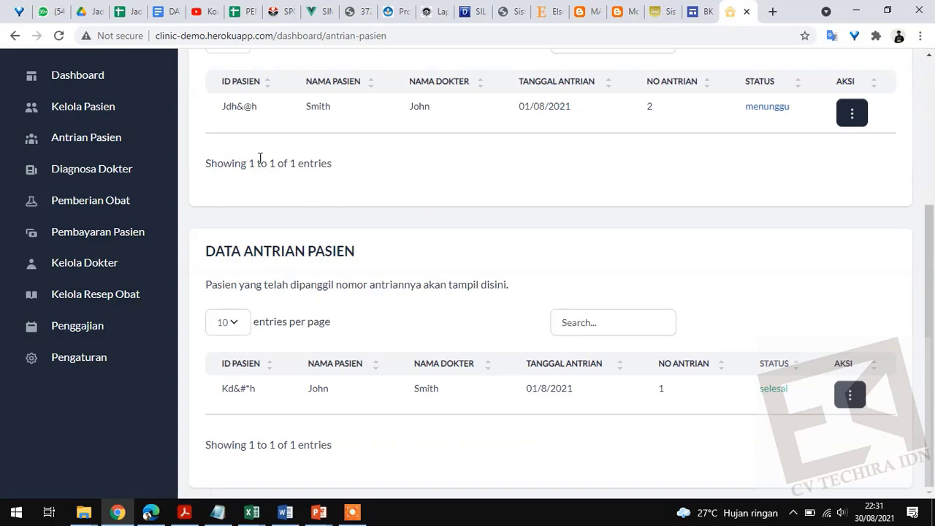
Open the Tambah Diagnosa Dokter form, choose the second listed patient, and go through the Keluhan Pasien, Informasi Cek and Keterangan Cek fields.
left_click(80, 178)
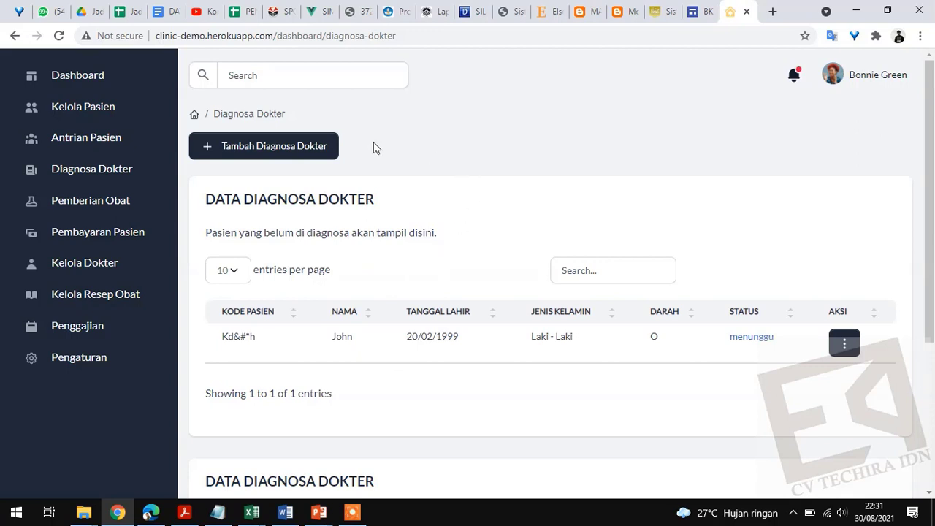
left_click(276, 148)
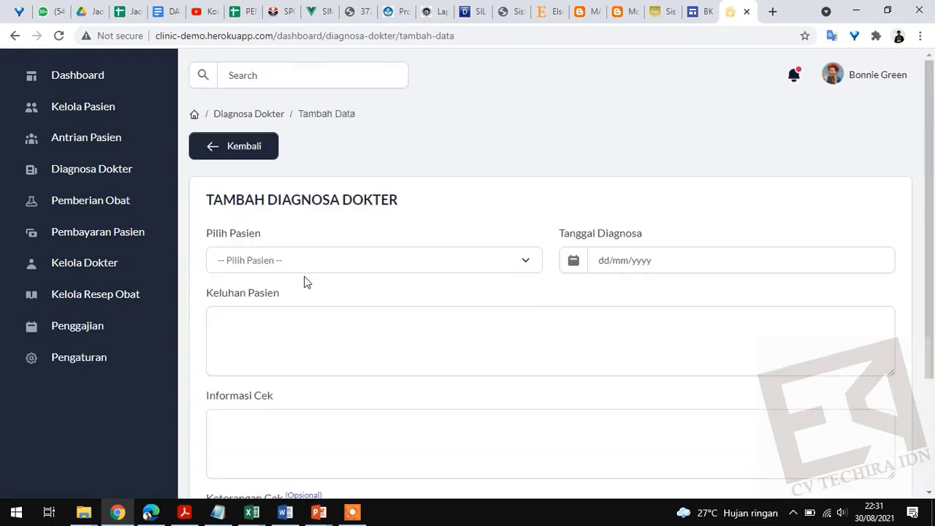
left_click(324, 264)
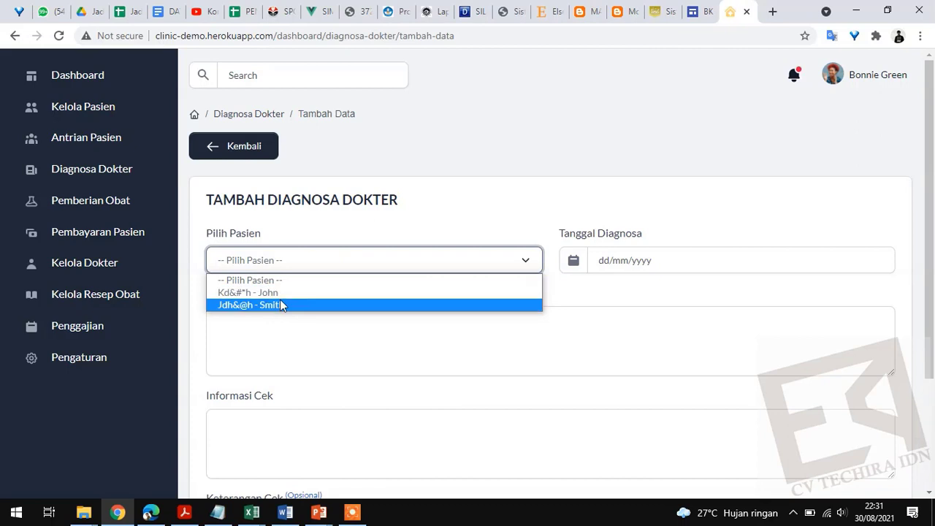
left_click(278, 305)
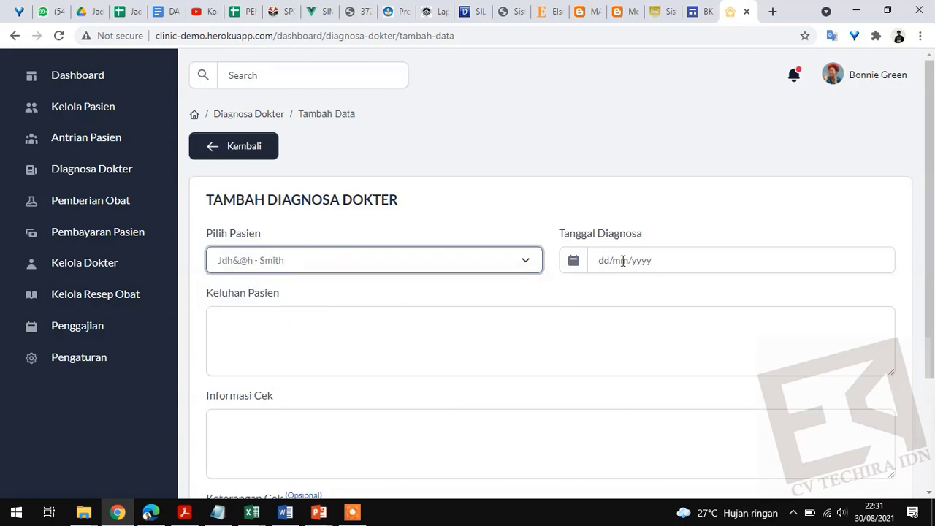
scroll(634, 266, "down", 1)
left_click(313, 273)
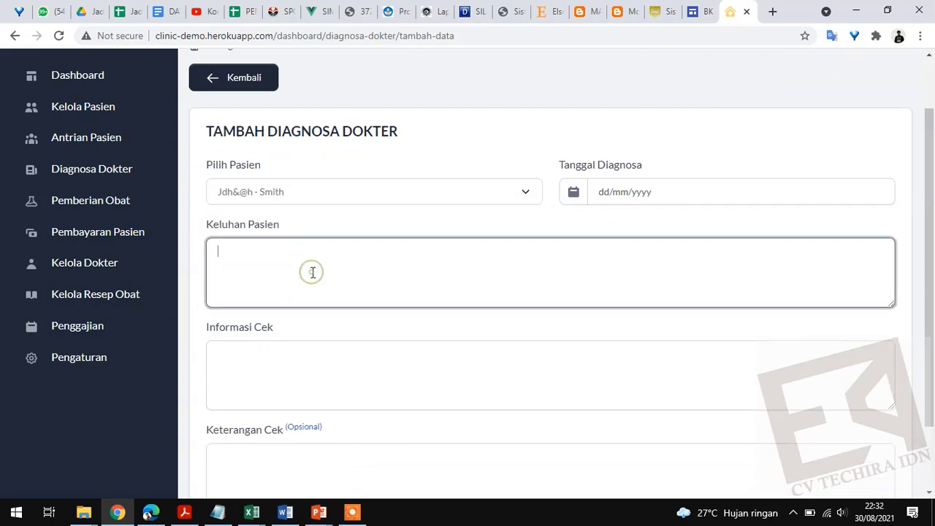
scroll(487, 353, "down", 1)
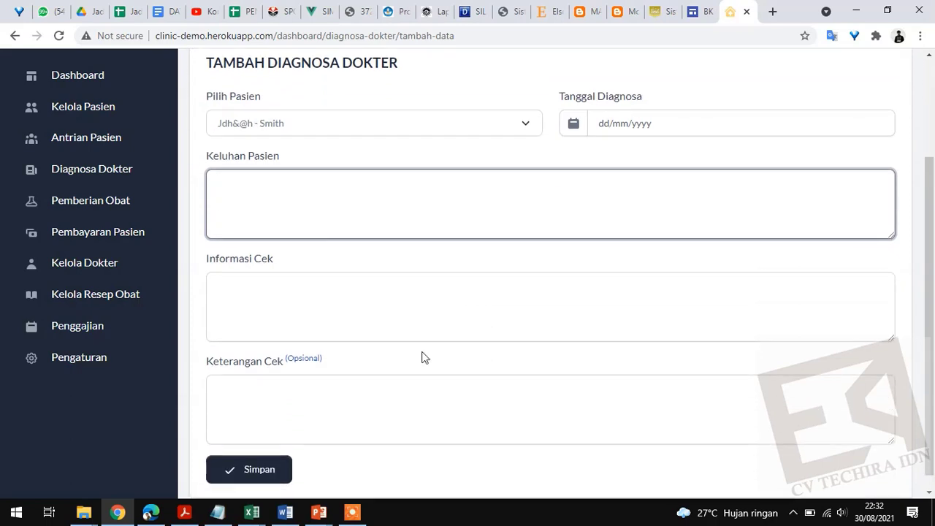
left_click(320, 306)
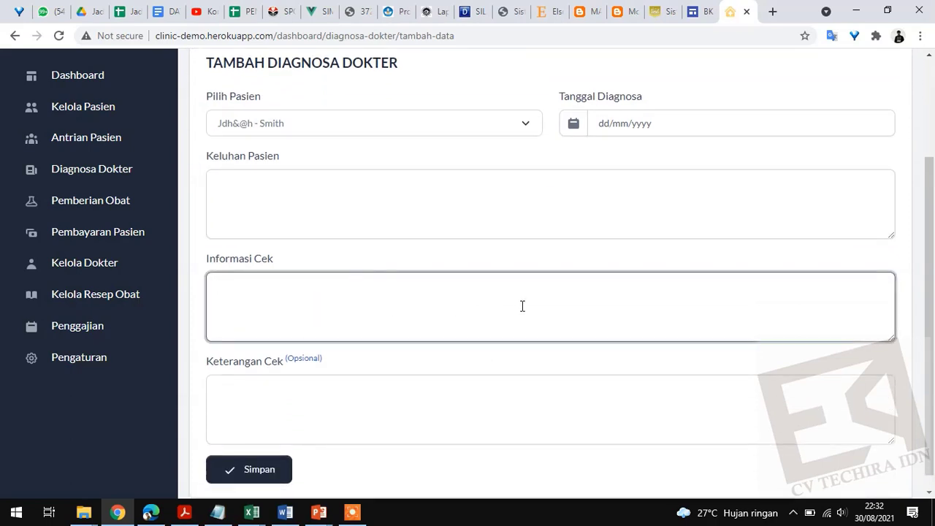
scroll(522, 311, "down", 1)
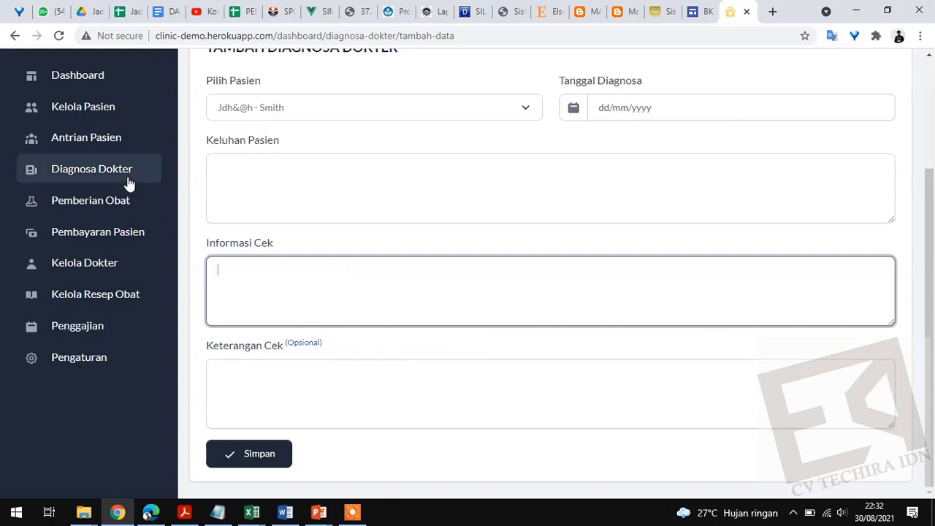
Return to the Diagnosa Dokter page and examine the tables of undiagnosed and diagnosed patients.
left_click(96, 182)
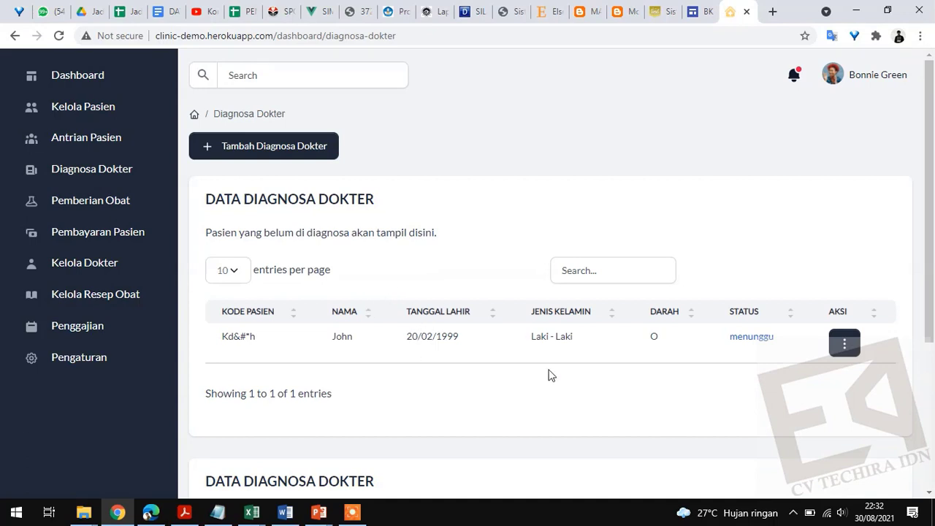
scroll(549, 375, "down", 1)
scroll(549, 376, "down", 2)
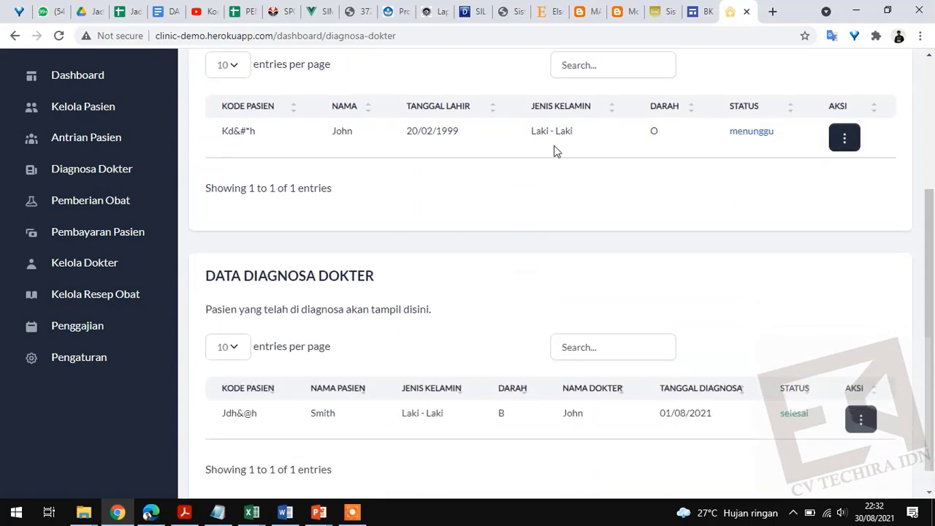
Open the Pemberian Obat page and examine the tables of patients who have not yet received medicine and those who have.
scroll(573, 150, "up", 2)
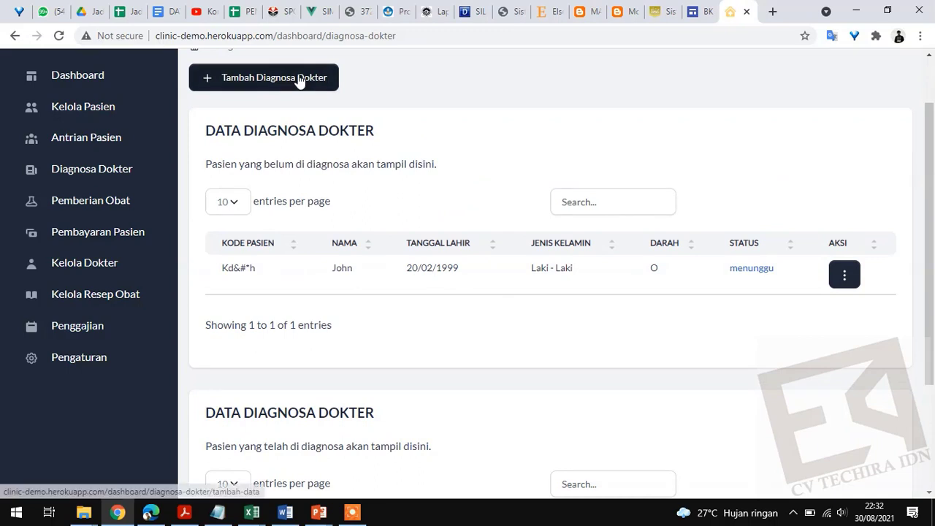
scroll(542, 255, "down", 2)
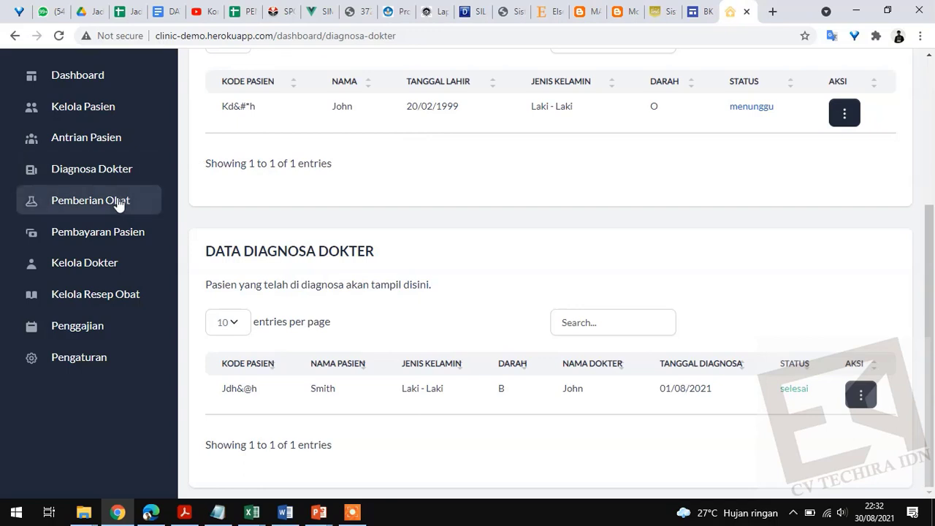
left_click(85, 200)
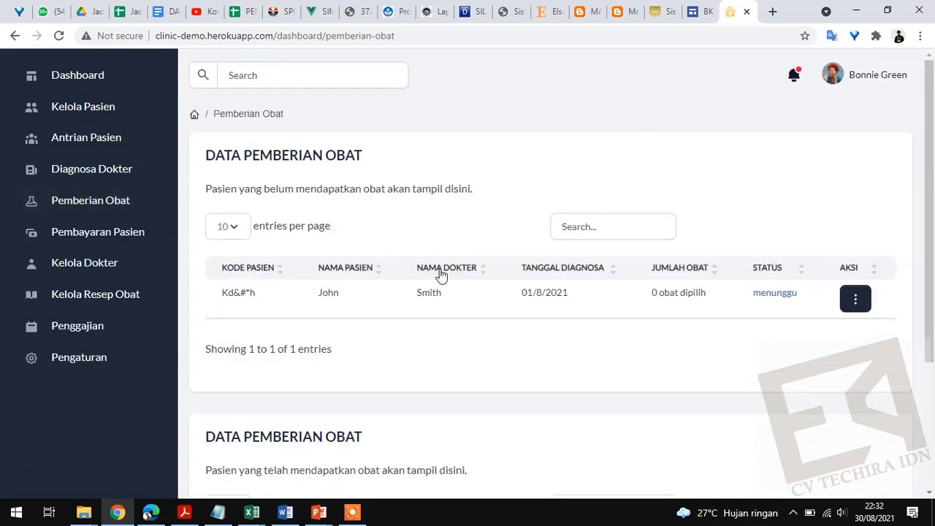
scroll(387, 245, "down", 1)
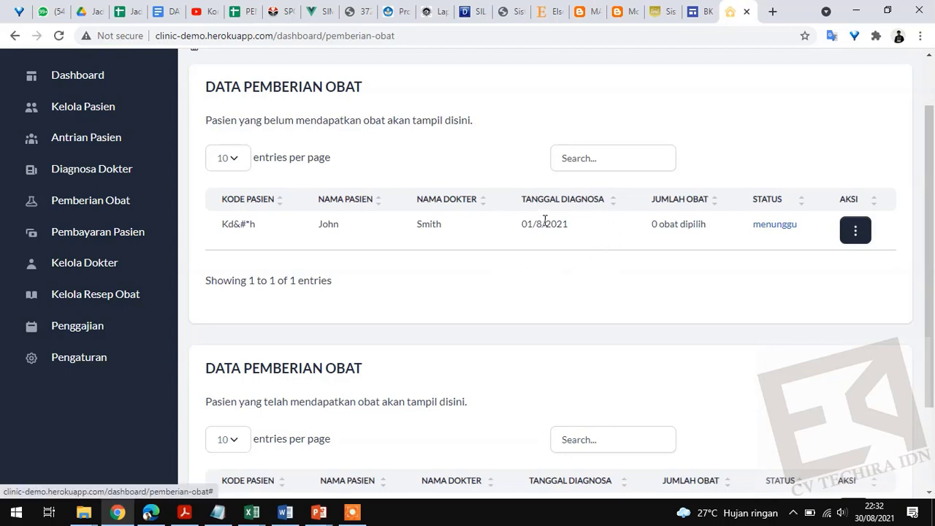
scroll(416, 219, "up", 1)
scroll(511, 271, "down", 2)
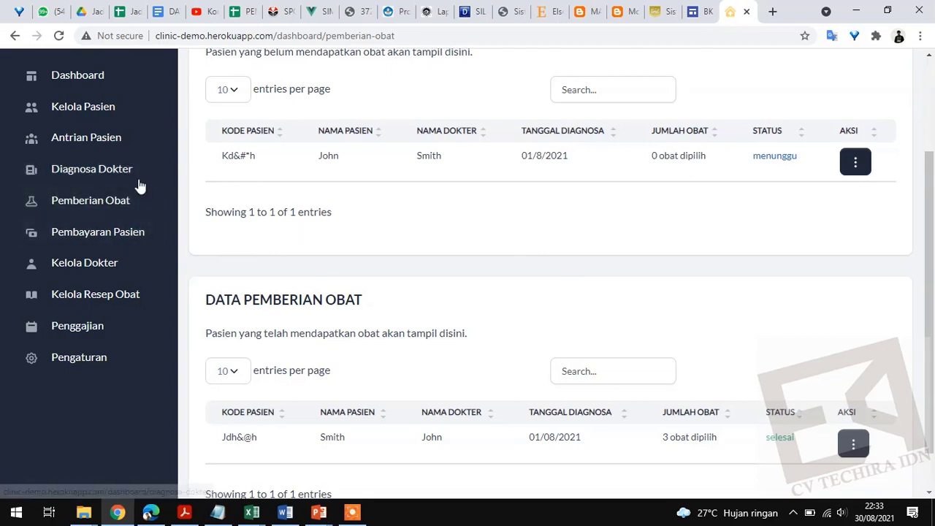
left_click(119, 205)
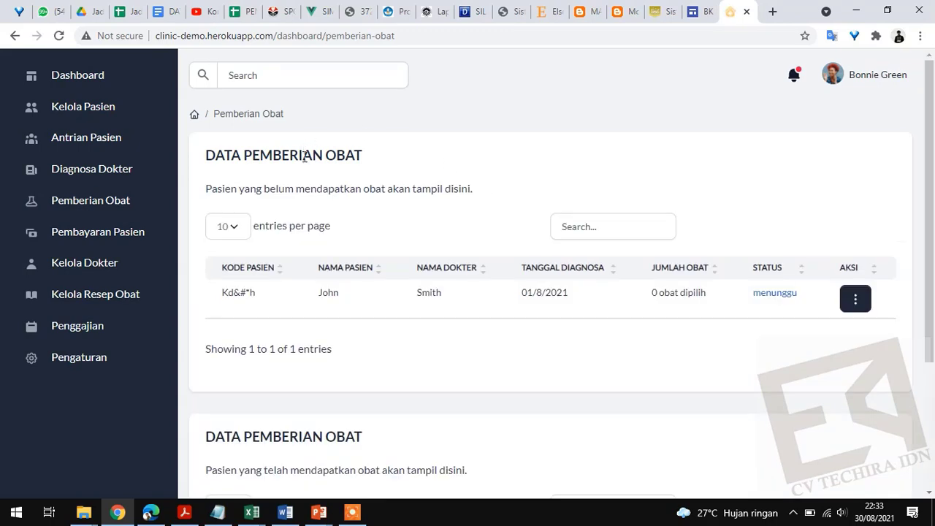
scroll(632, 261, "down", 1)
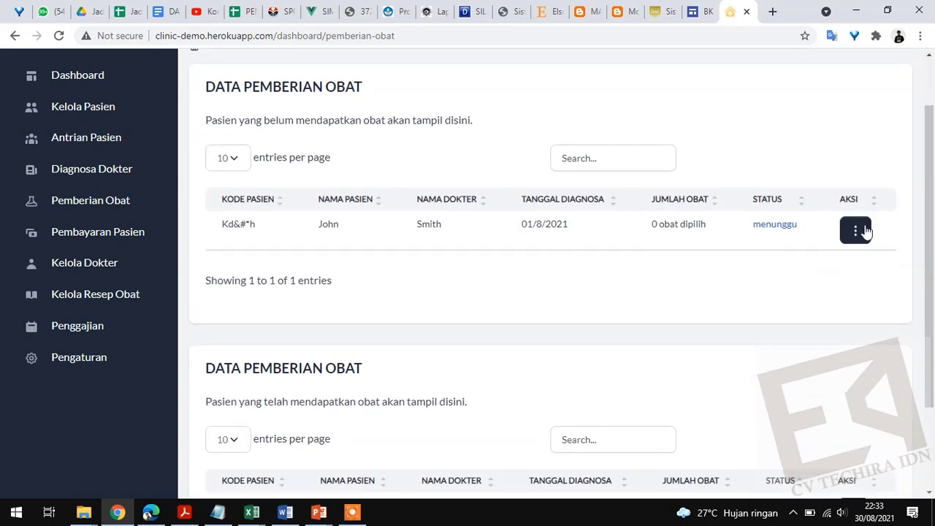
Open the Beri Resep Obat form for the waiting patient and go through its diagnosis fields down to the medicine table.
left_click(854, 231)
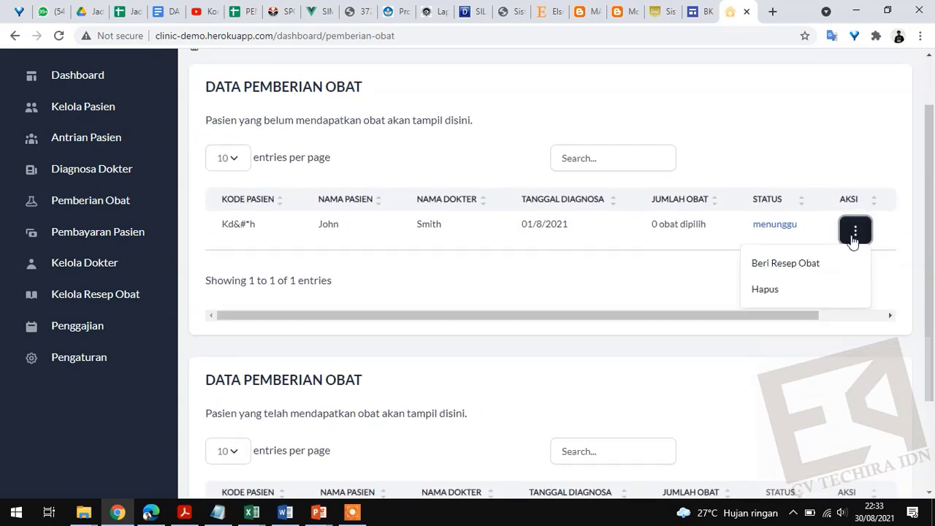
left_click(542, 274)
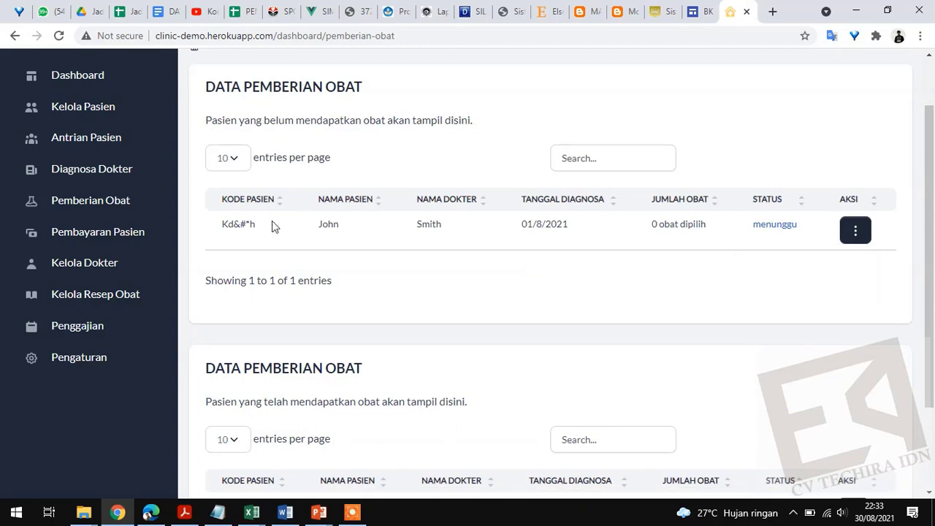
left_click(855, 236)
left_click(791, 269)
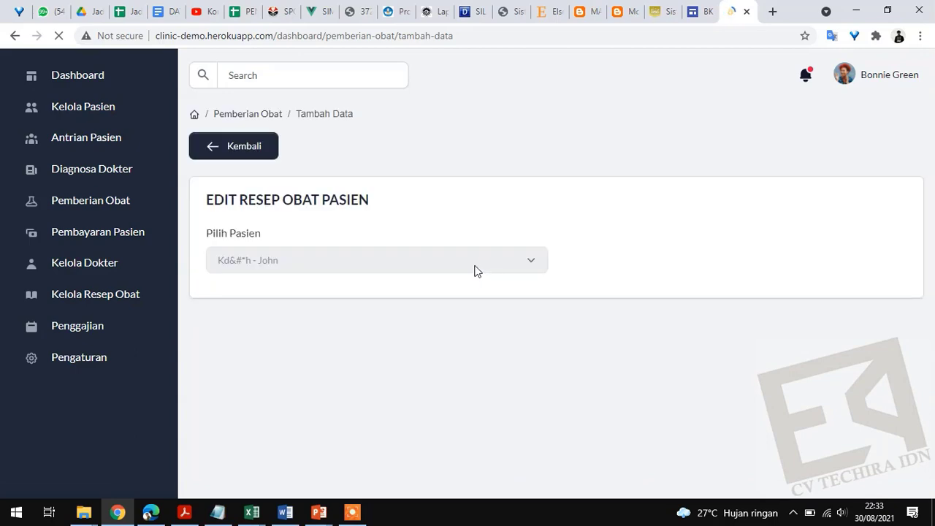
scroll(430, 241, "down", 2)
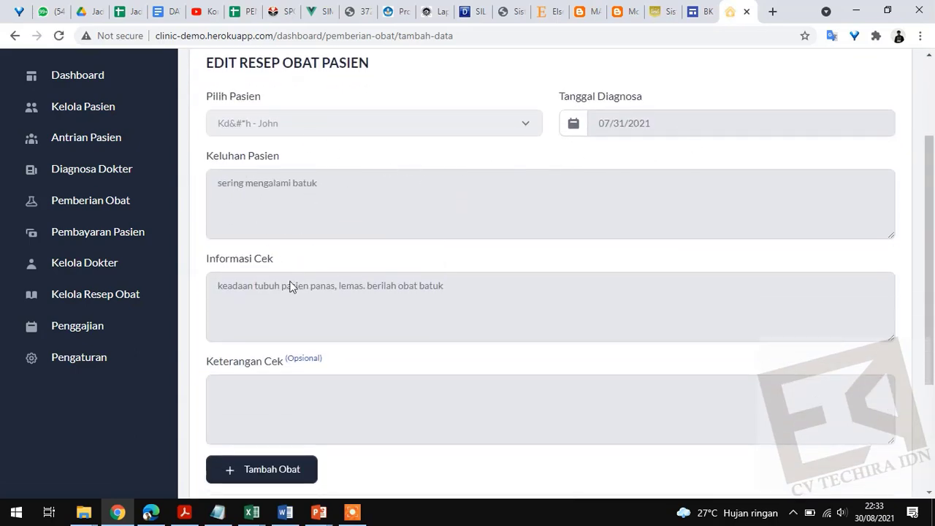
scroll(299, 328, "down", 2)
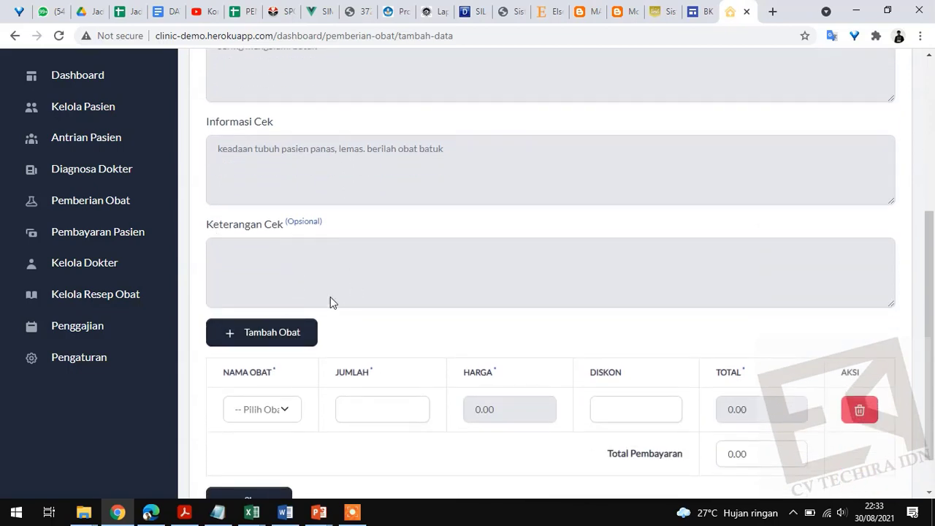
scroll(365, 292, "down", 1)
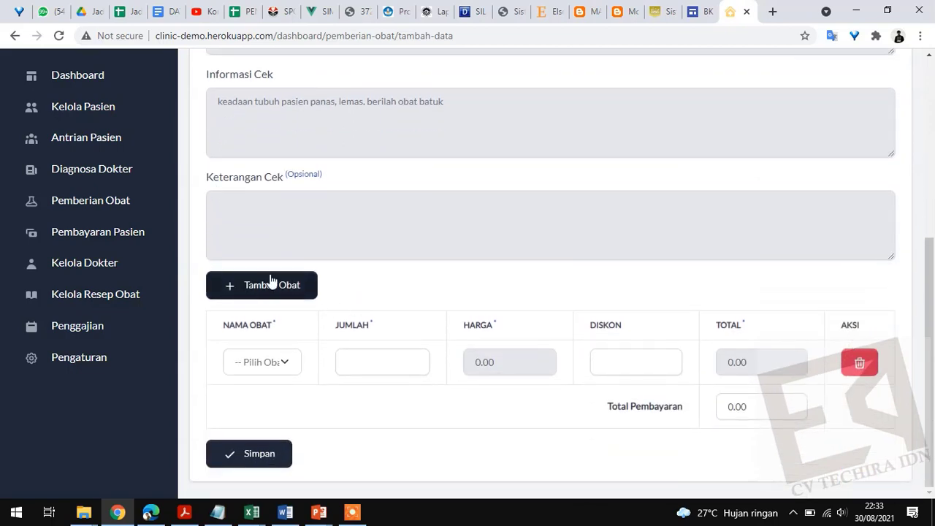
Choose Blupropion in the prescription's medicine row, raise its quantity by one step, and try to add another medicine row.
left_click(281, 371)
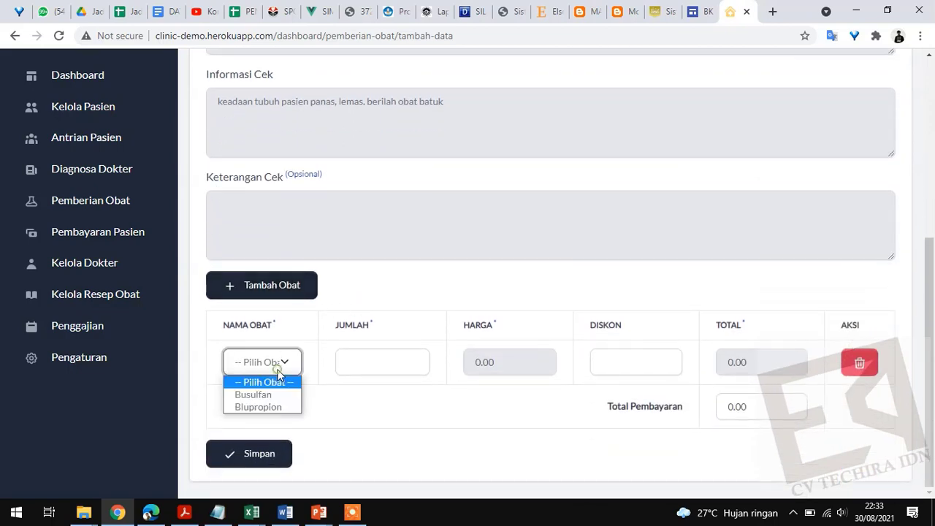
left_click(264, 409)
left_click(392, 369)
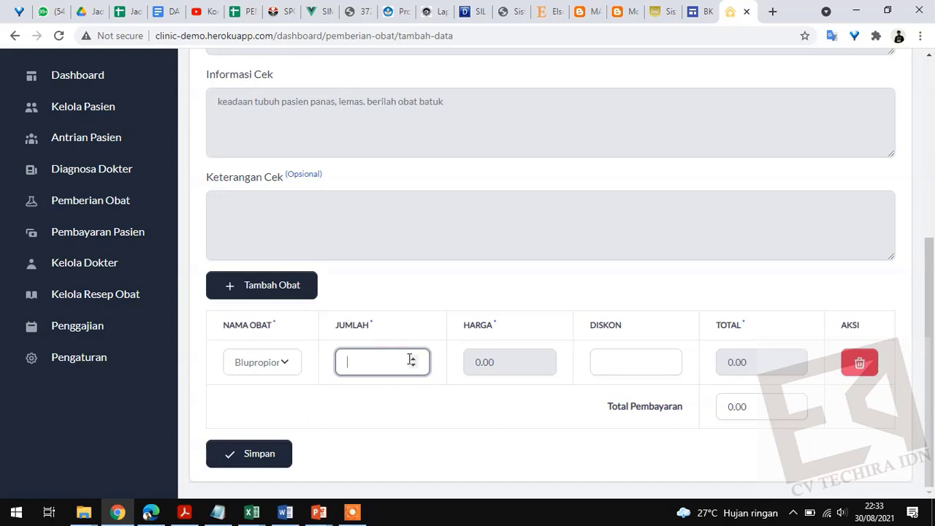
left_click(411, 357)
left_click(277, 286)
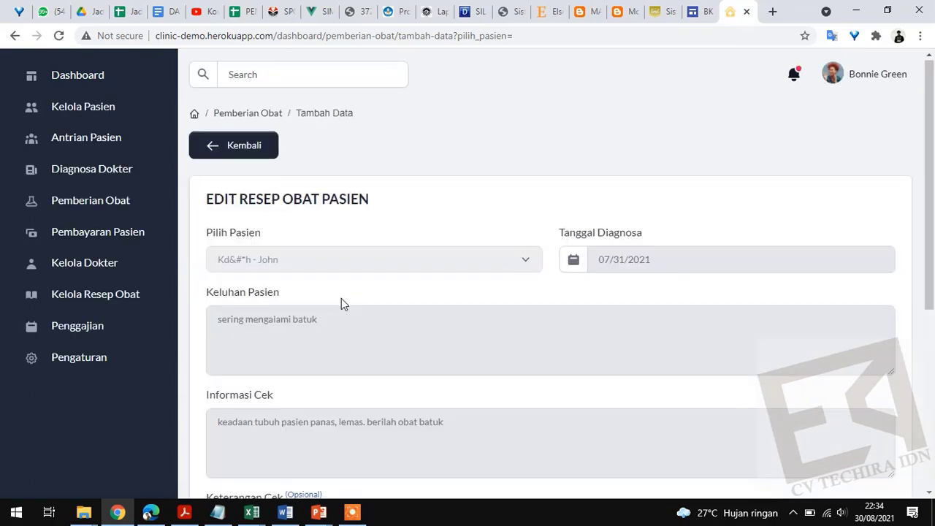
scroll(341, 298, "down", 5)
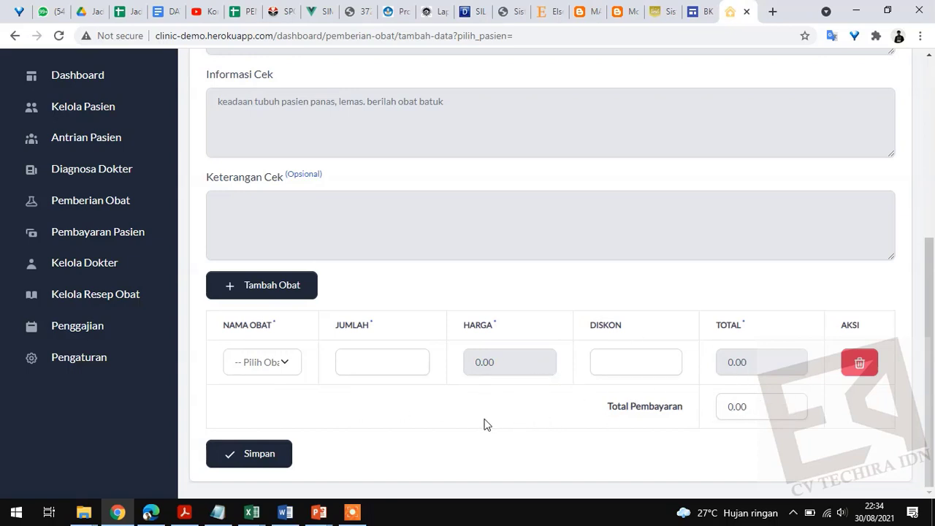
Open the Pembayaran Pasien page and examine the tables of unpaid and fully paid patients.
left_click(132, 238)
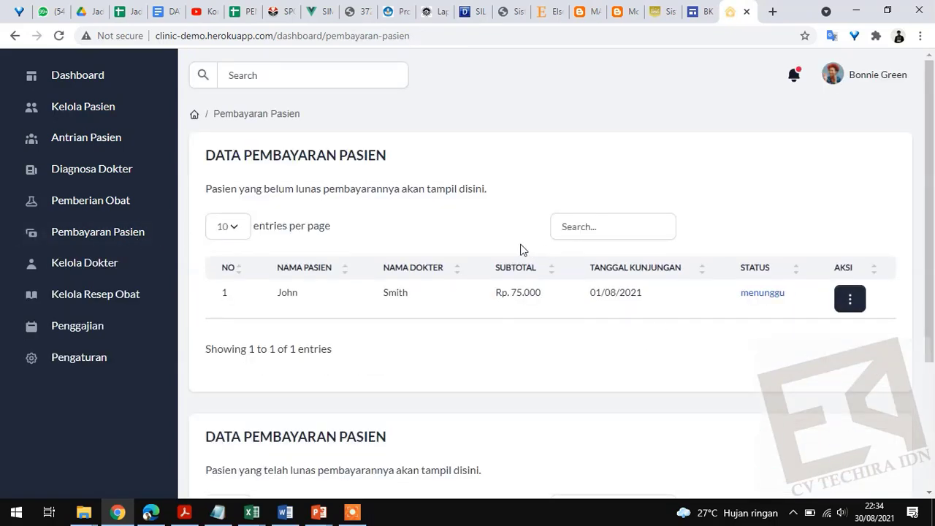
scroll(566, 322, "down", 1)
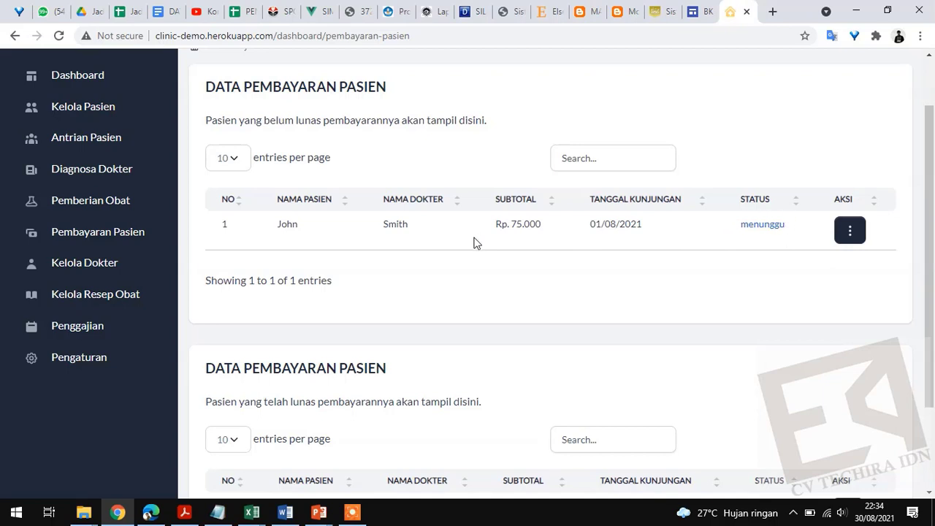
scroll(599, 310, "down", 2)
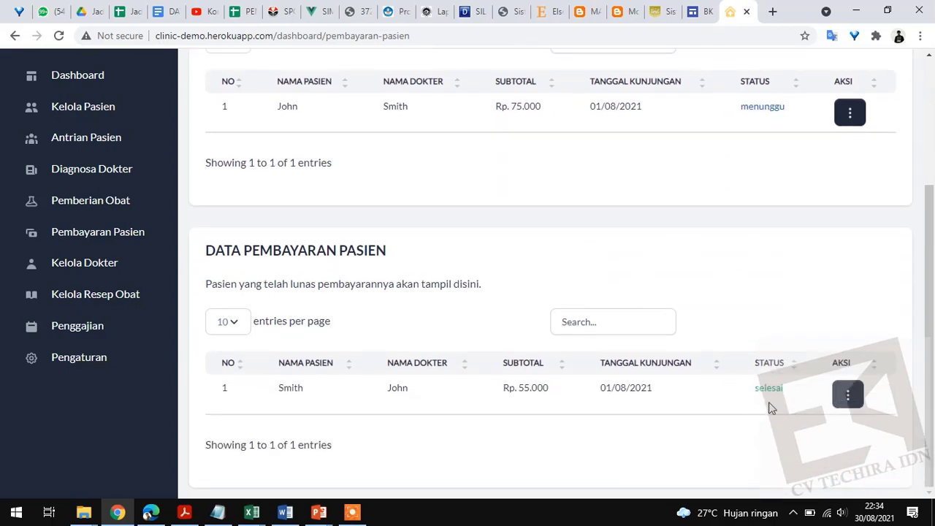
Open the payment details of the patient awaiting payment and try to print the proof of payment.
left_click(850, 112)
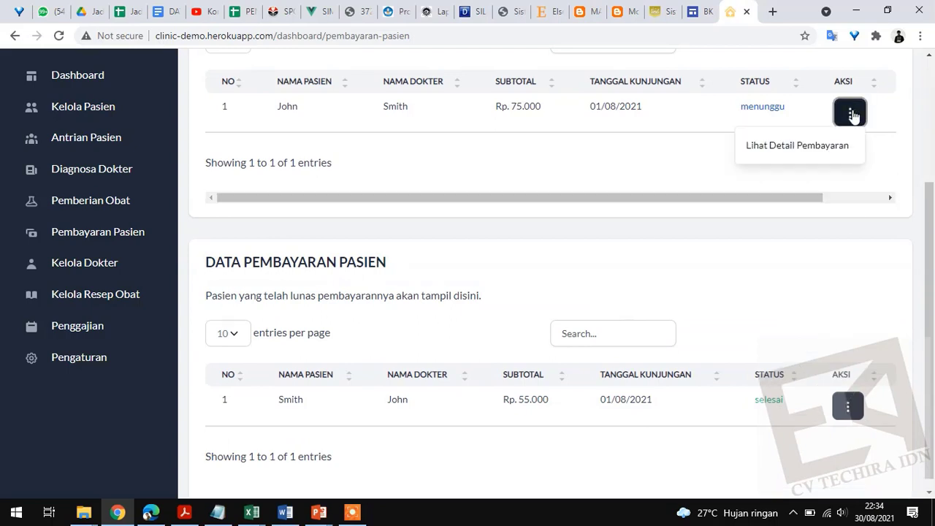
left_click(808, 155)
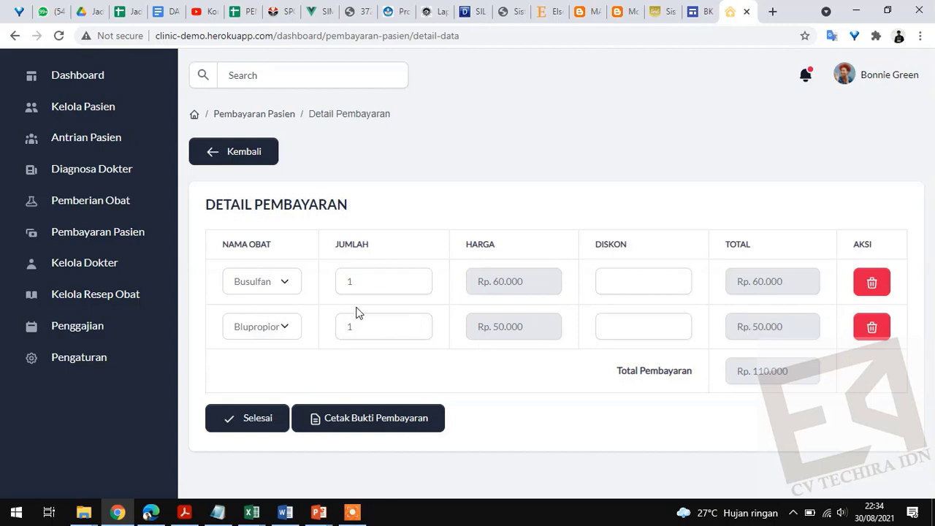
left_click(385, 423)
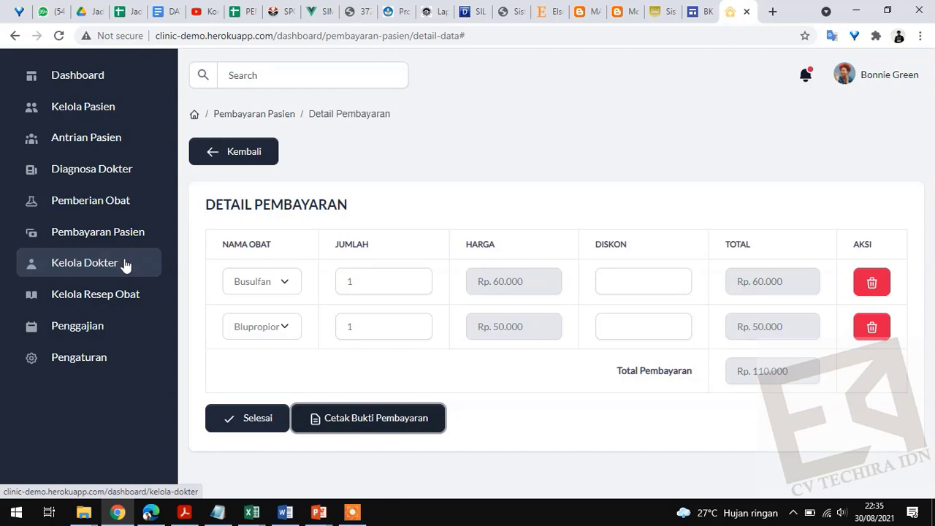
Open the Penggajian page.
left_click(69, 334)
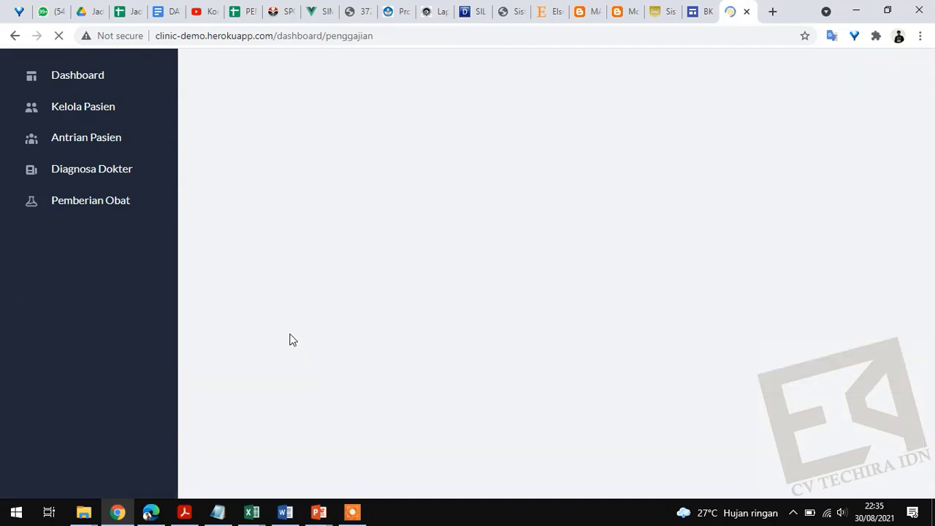